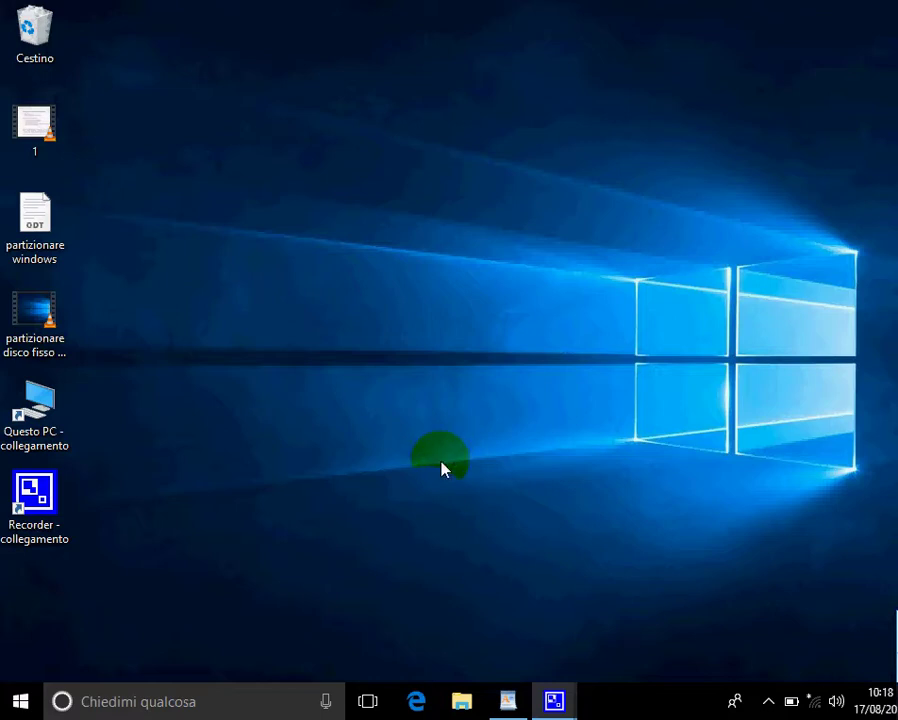
Check the capacity and free space of the drives under Questo PC in File Explorer, and close the window.
left_click(460, 702)
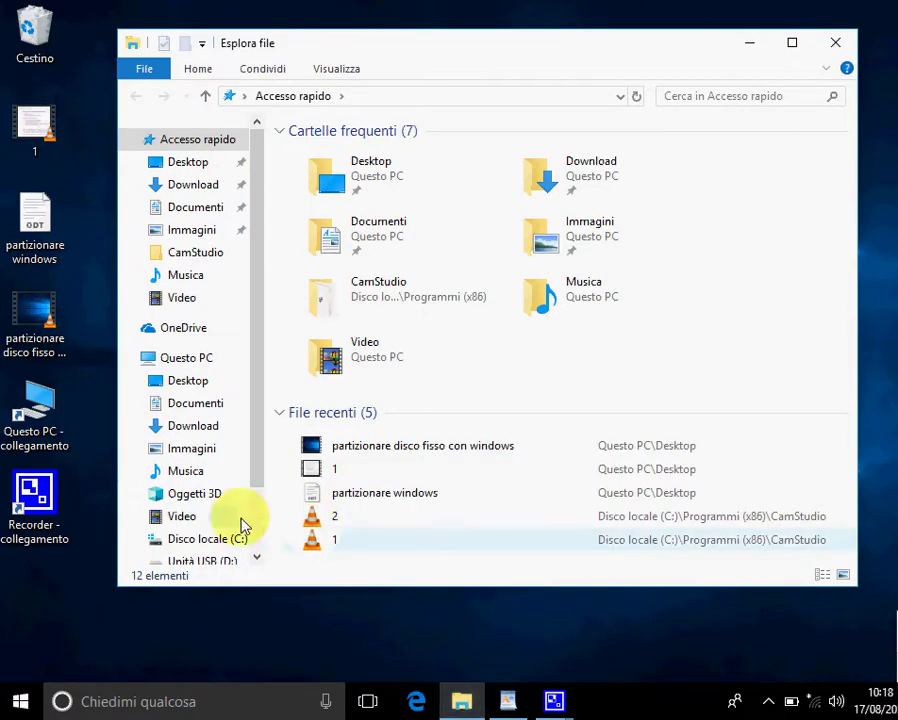
left_click(207, 539)
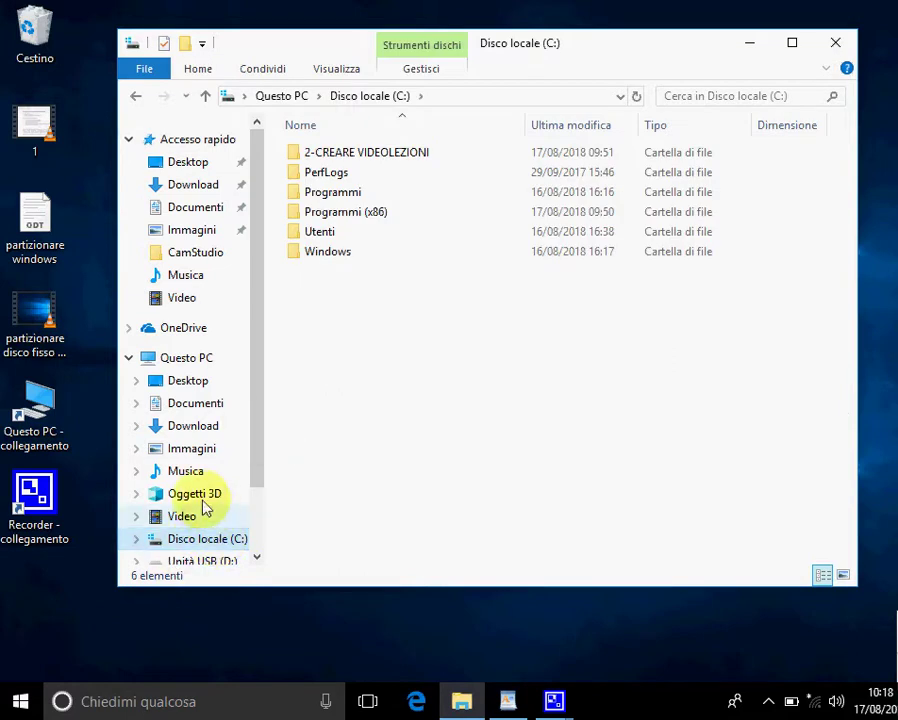
left_click(184, 358)
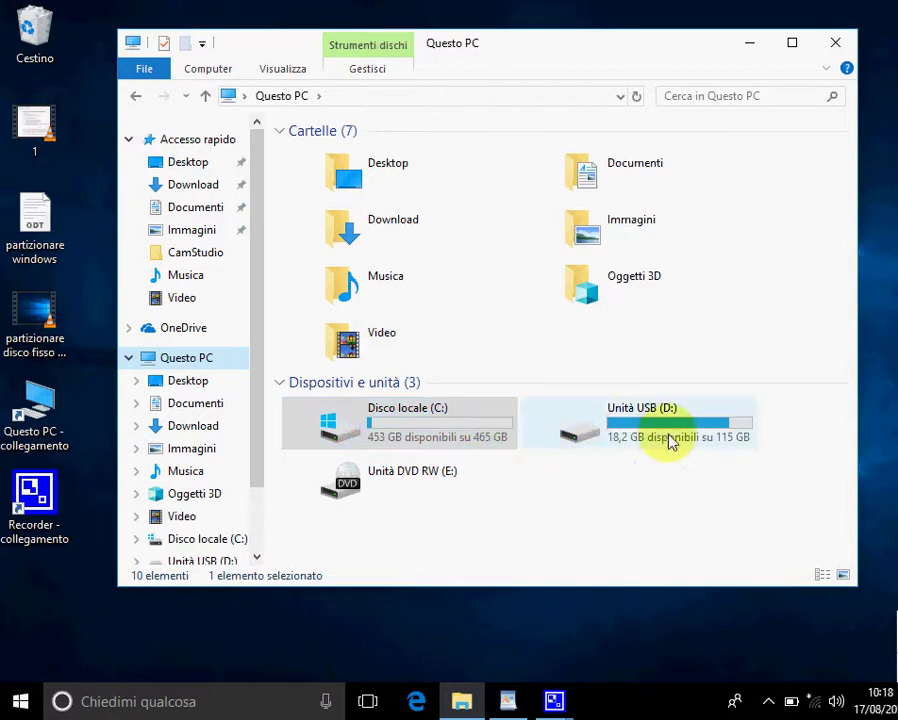
left_click(836, 44)
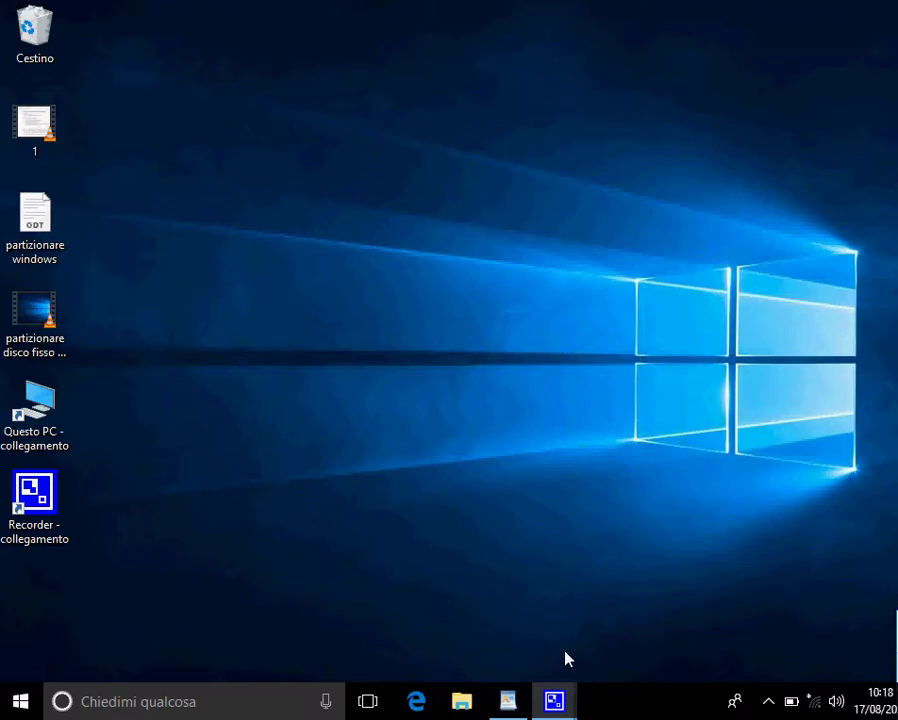
Switch to the "partizionare windows" document in WordPad and make "scegliere la partizione dove risiede windows" bold.
left_click(506, 700)
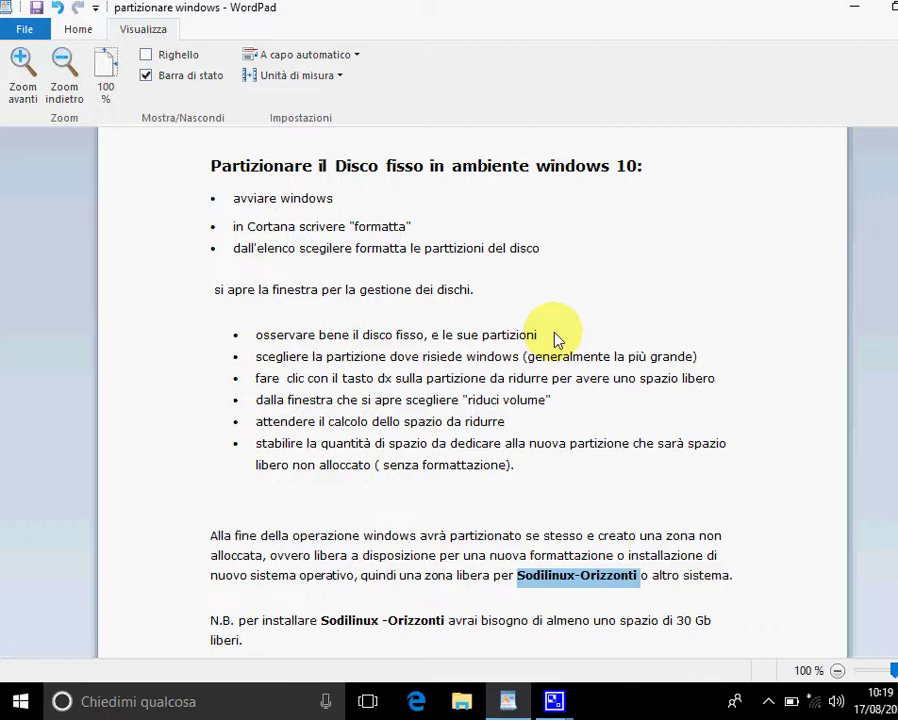
left_click(77, 30)
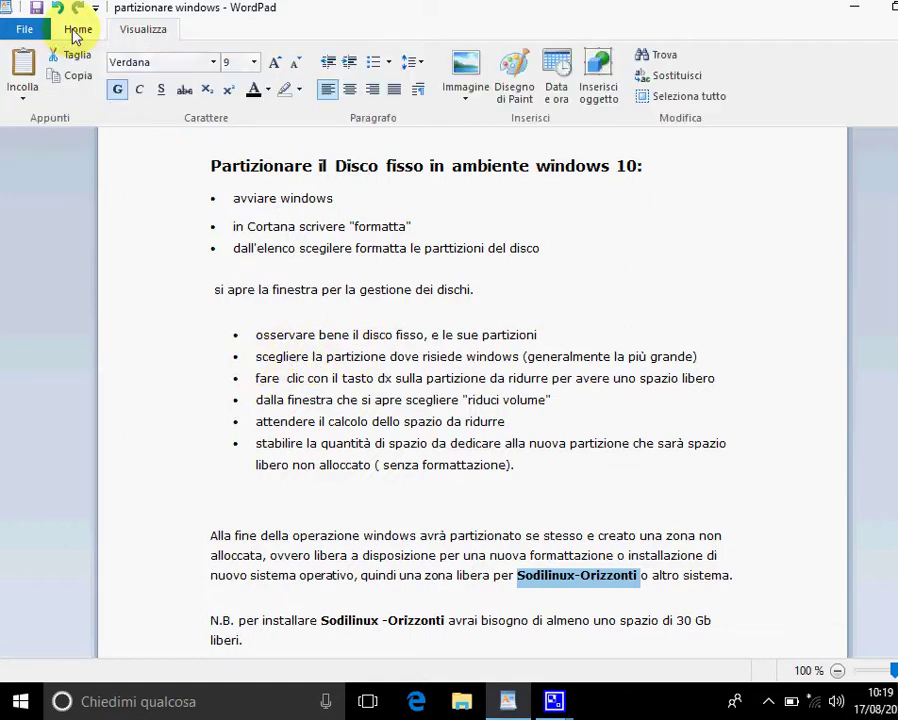
left_click(257, 362)
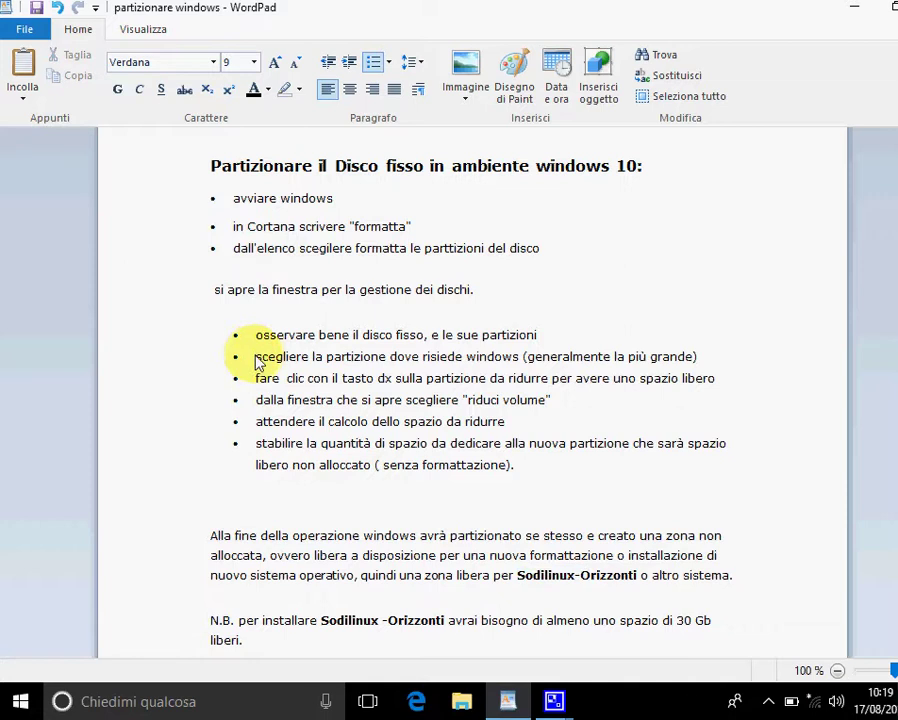
left_click_drag(257, 358, 520, 357)
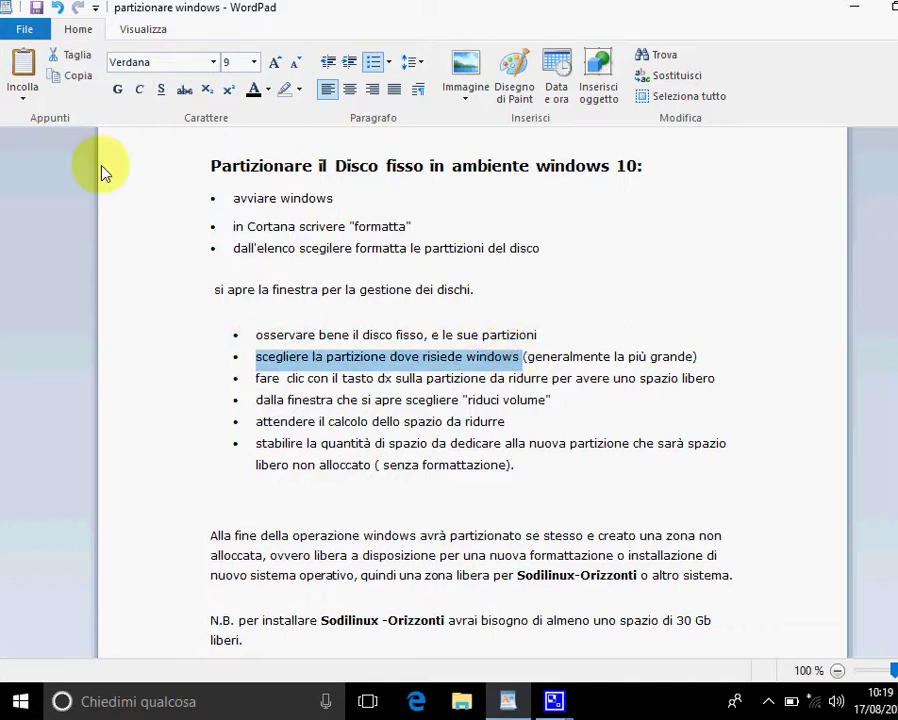
left_click(117, 89)
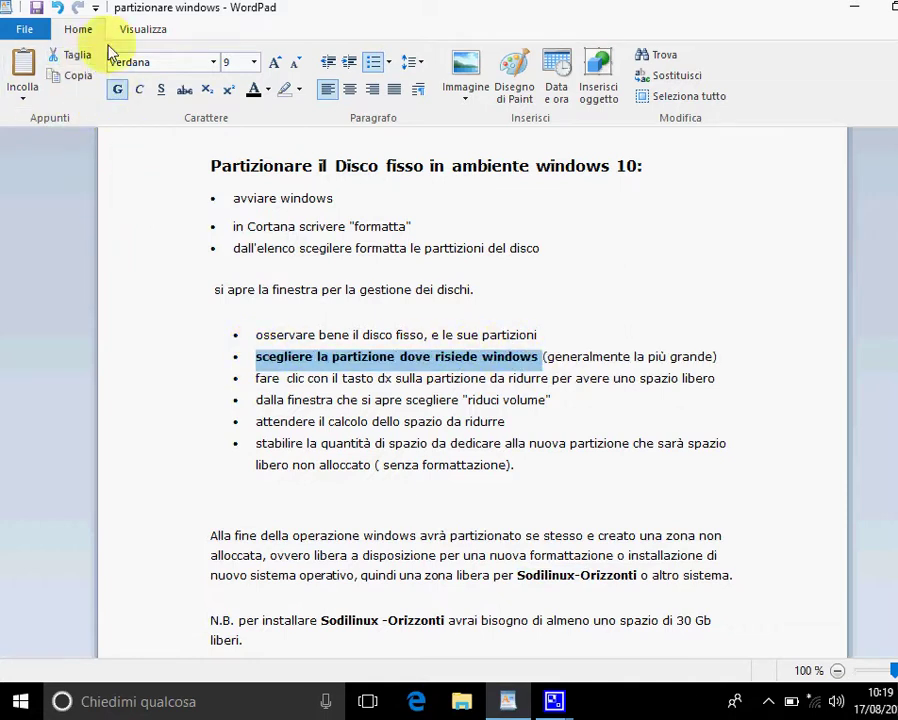
left_click(138, 29)
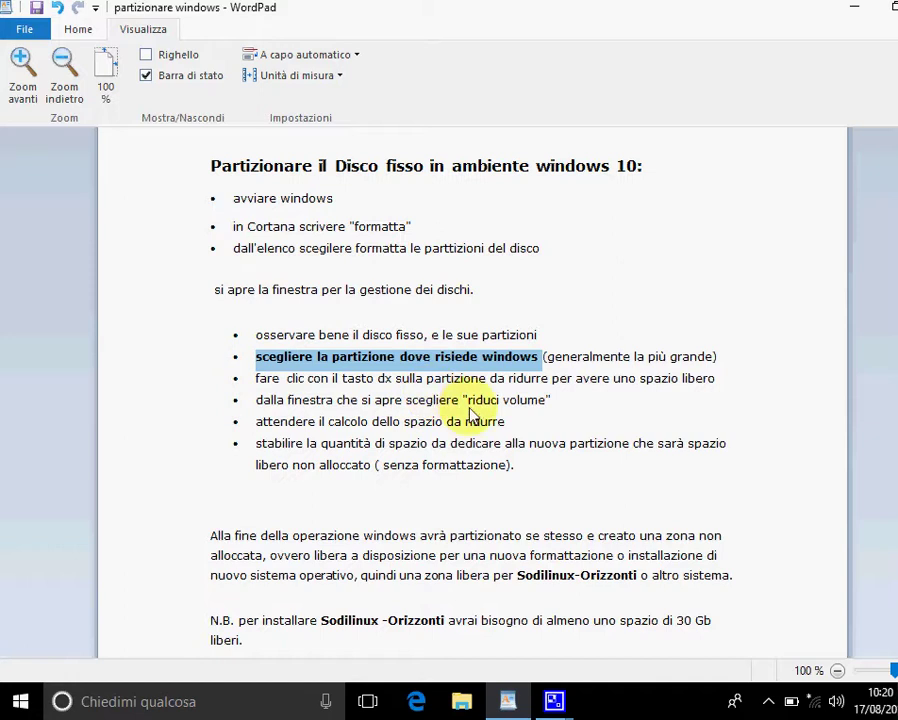
Make the words "riduci volume" bold in the fourth bullet of the second list.
left_click_drag(467, 400, 546, 400)
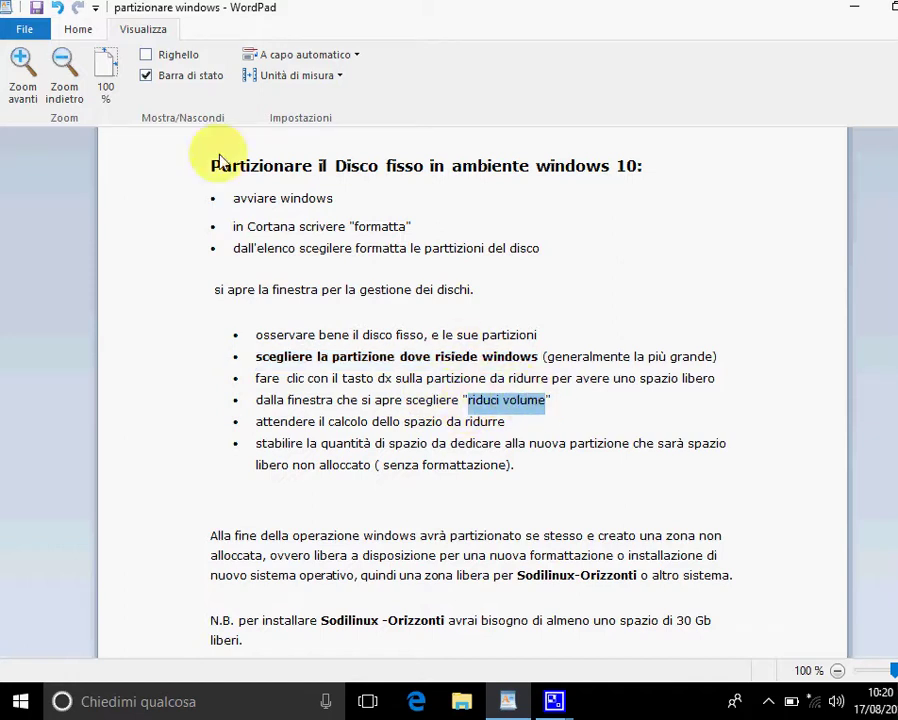
left_click(76, 30)
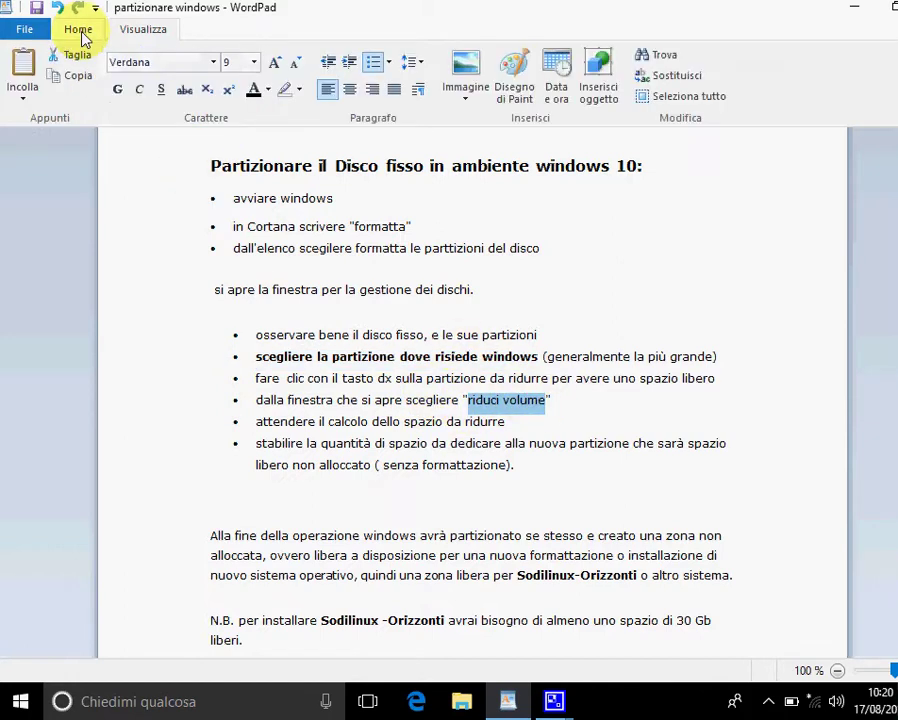
left_click(117, 90)
left_click(136, 30)
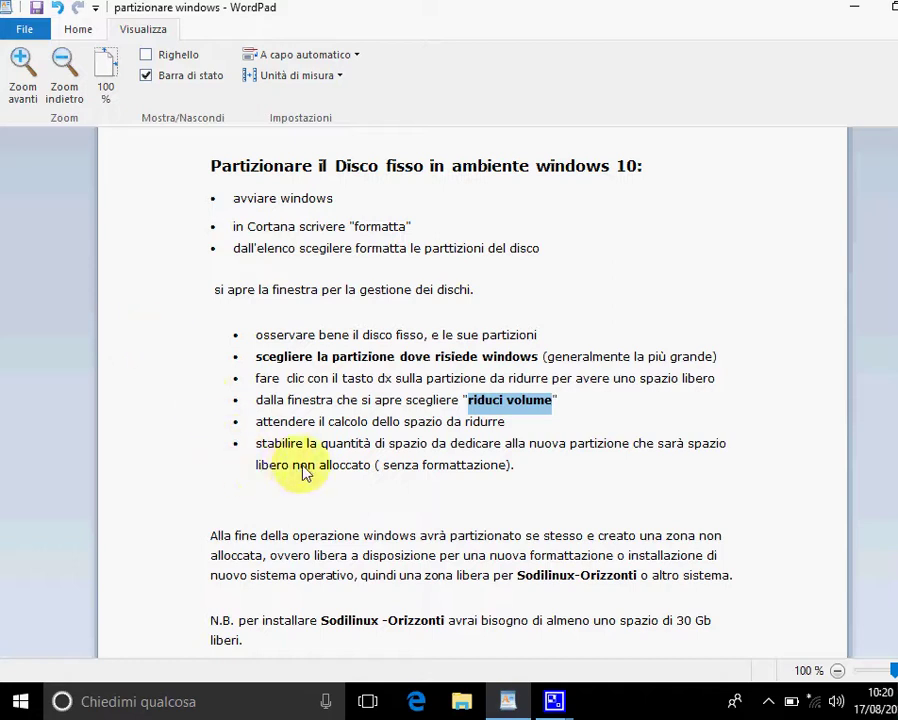
left_click(556, 424)
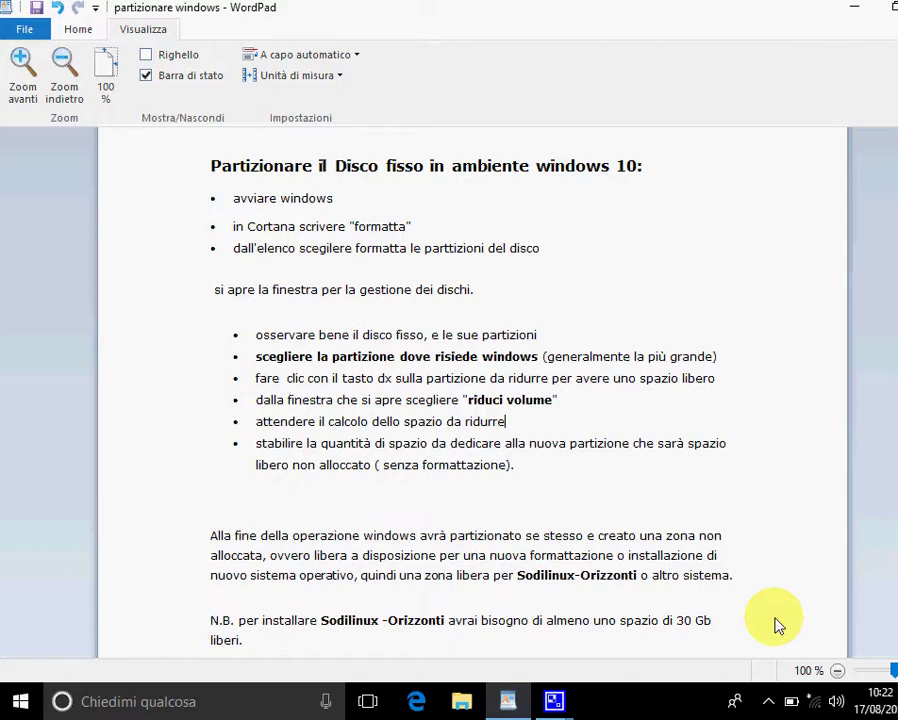
Minimize the document, search Windows for "form" and open "Crea e formatta le partizioni del disco rigido".
left_click(853, 7)
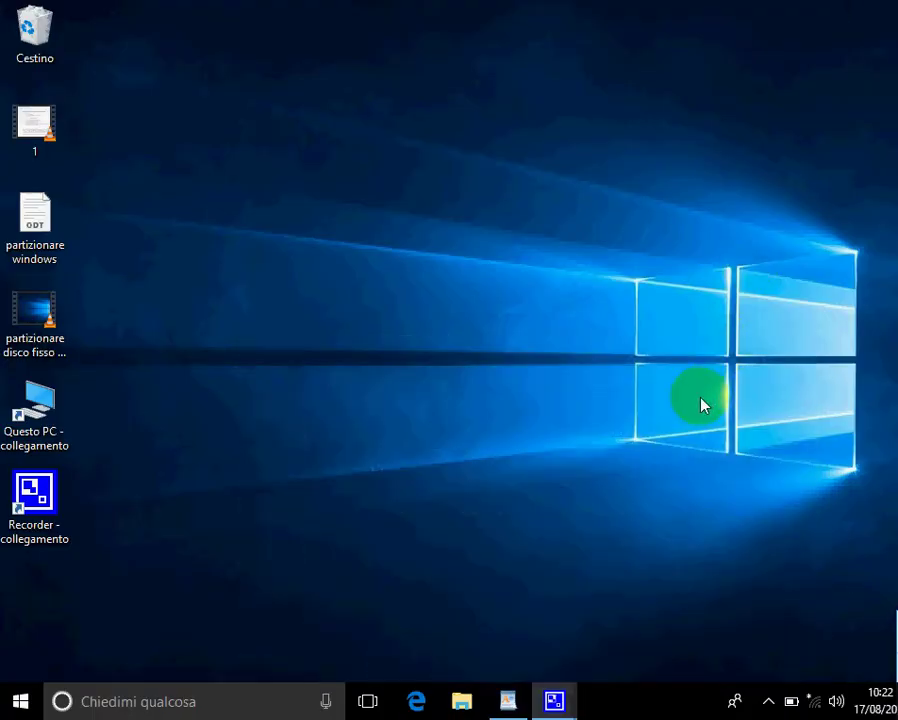
left_click(227, 709)
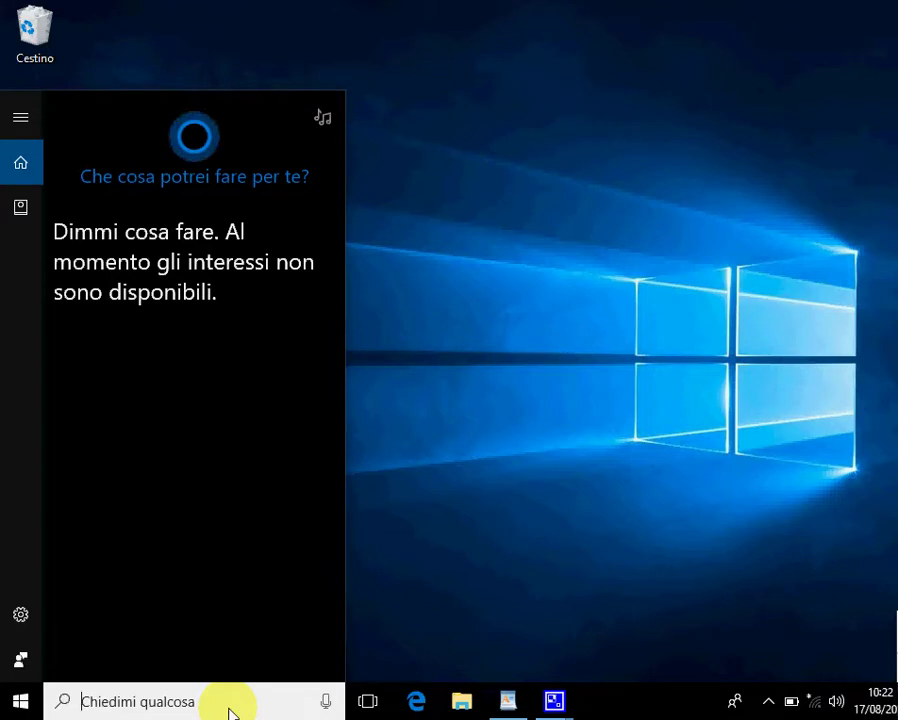
type("for")
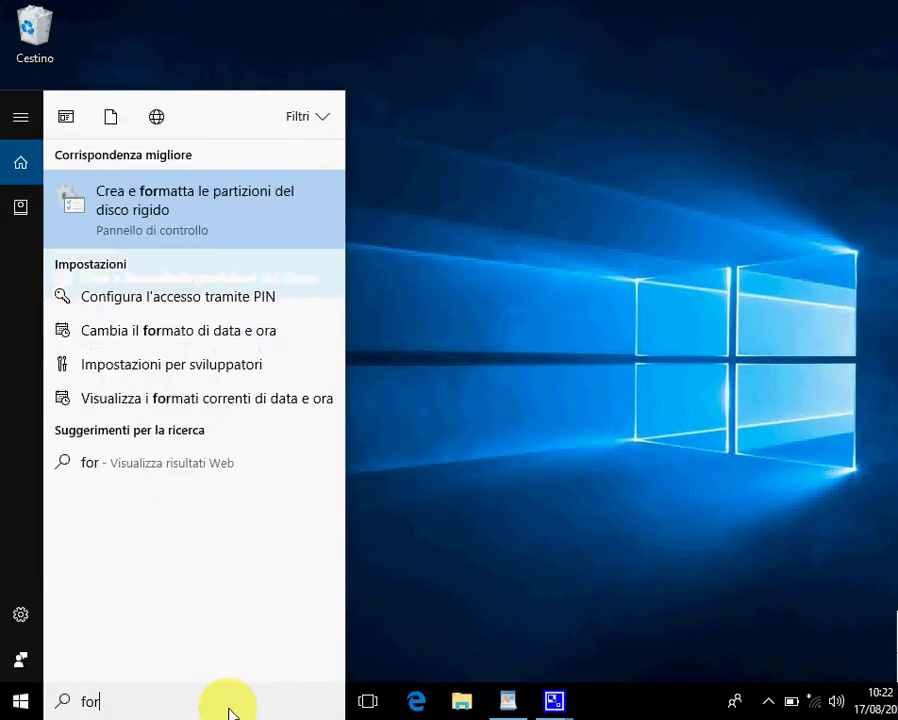
type("m")
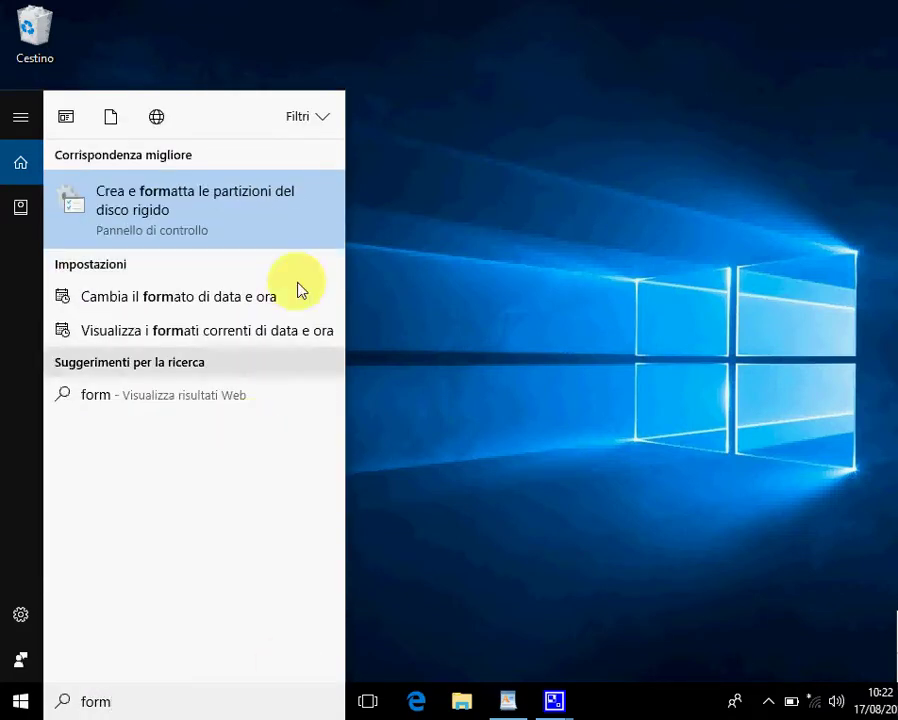
left_click(277, 203)
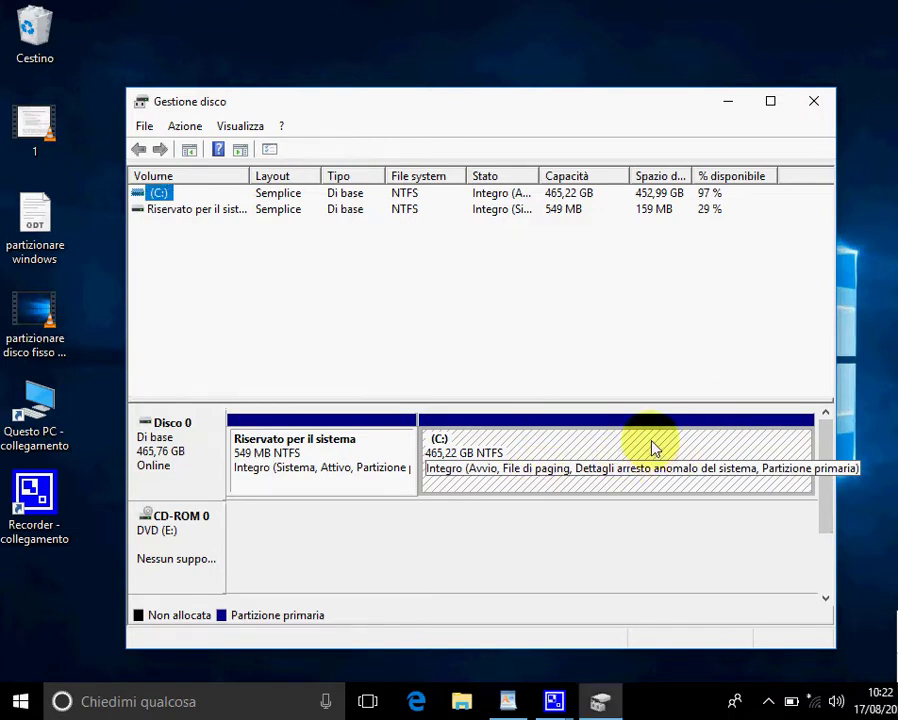
Shrink the C: volume on Disco 0 by 200000 MB.
right_click(651, 447)
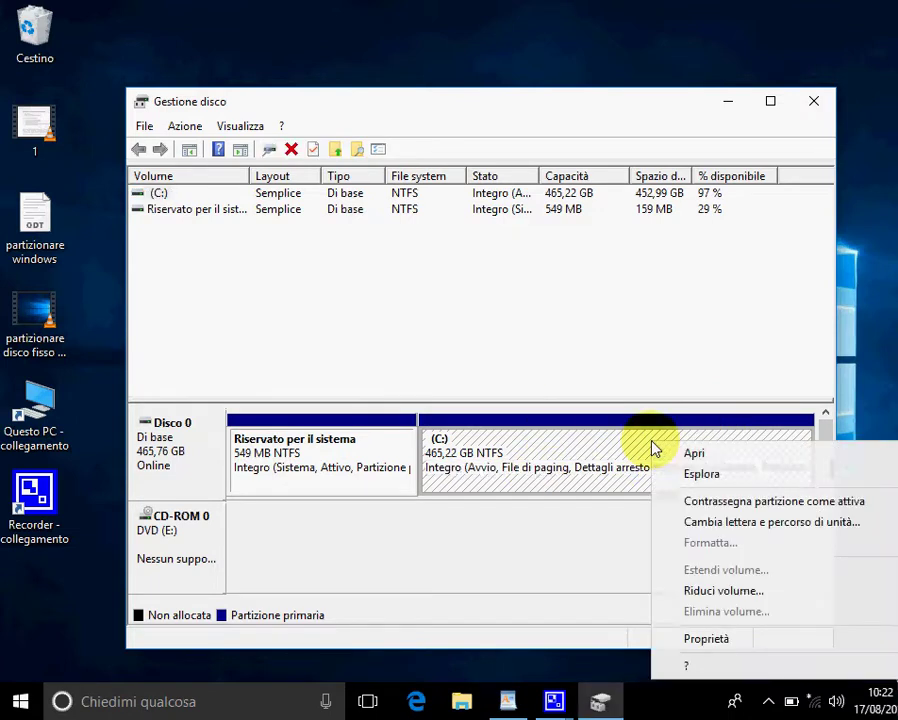
left_click(711, 591)
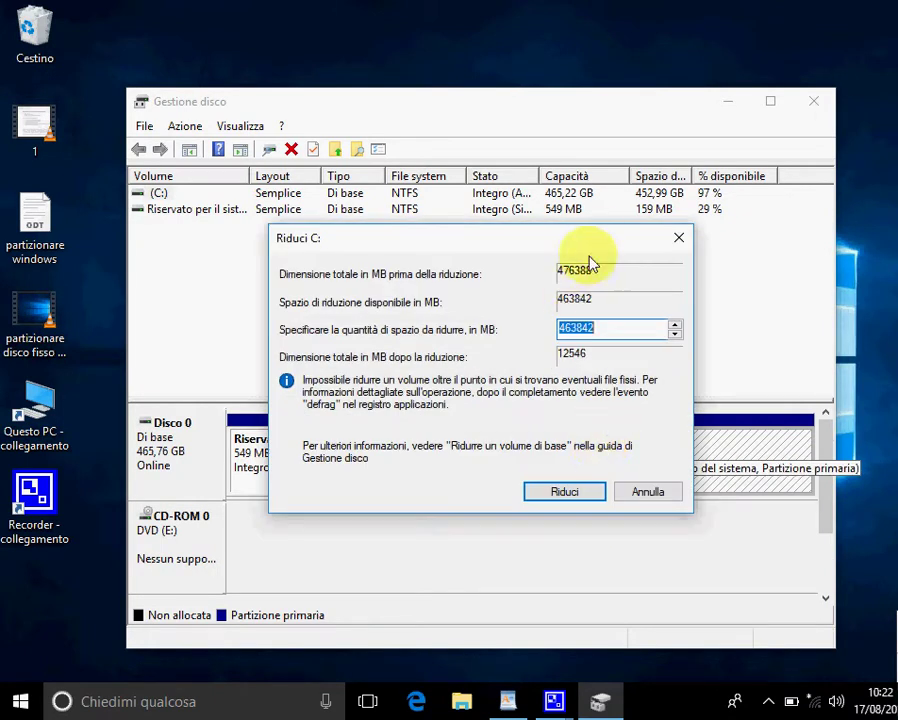
left_click_drag(605, 240, 589, 217)
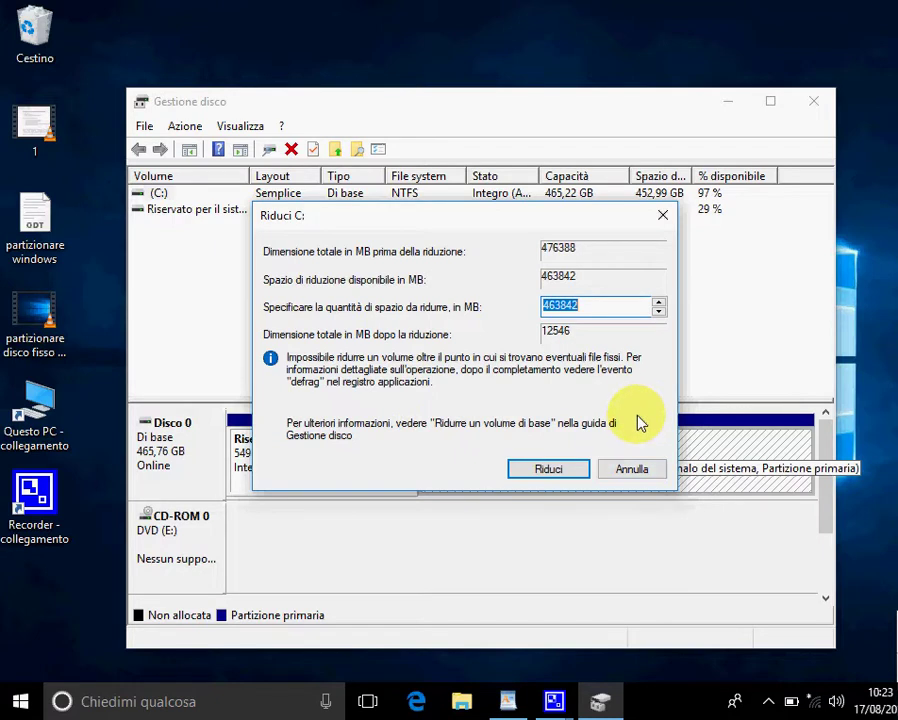
left_click(584, 310)
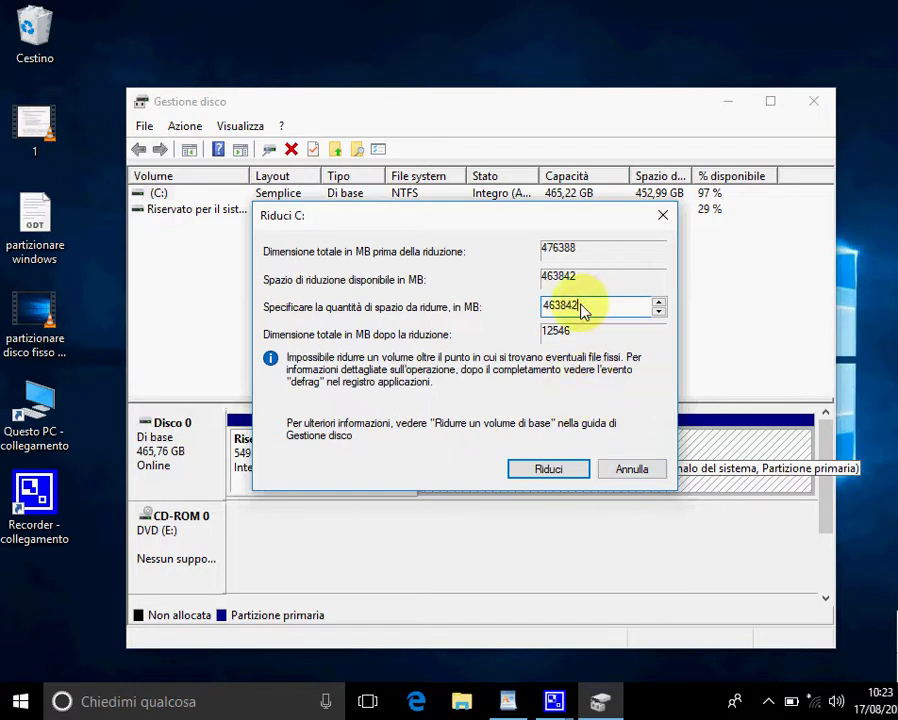
left_click_drag(584, 310, 520, 312)
type("2")
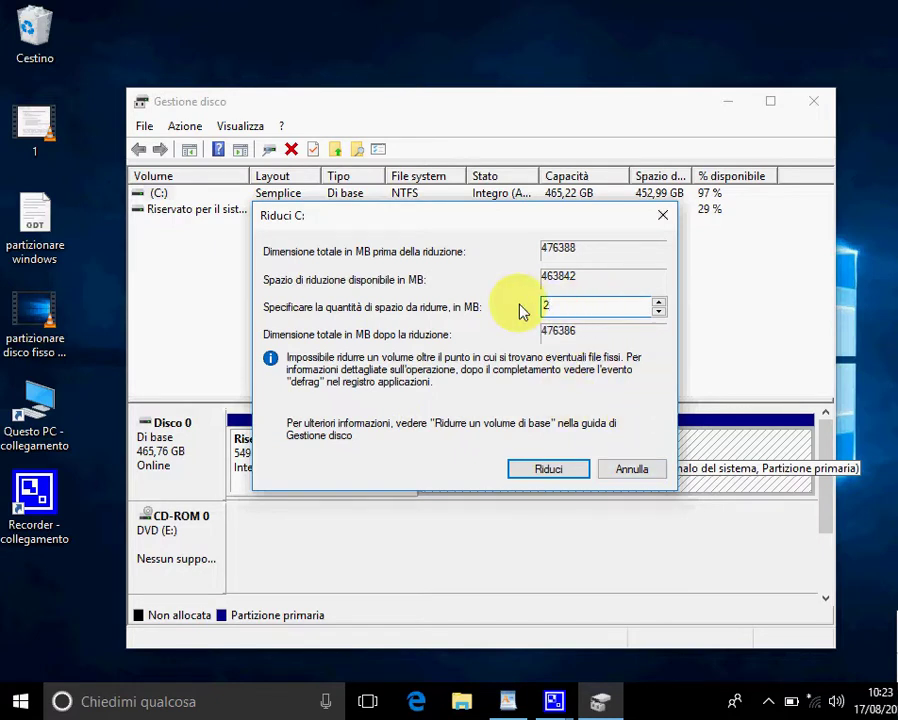
type("00000")
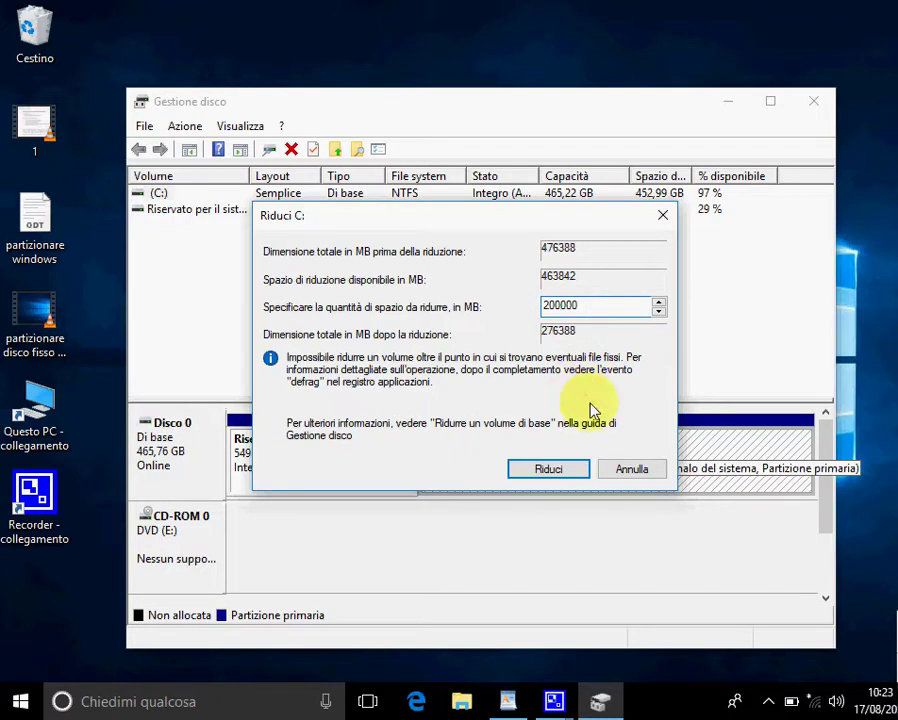
left_click(568, 474)
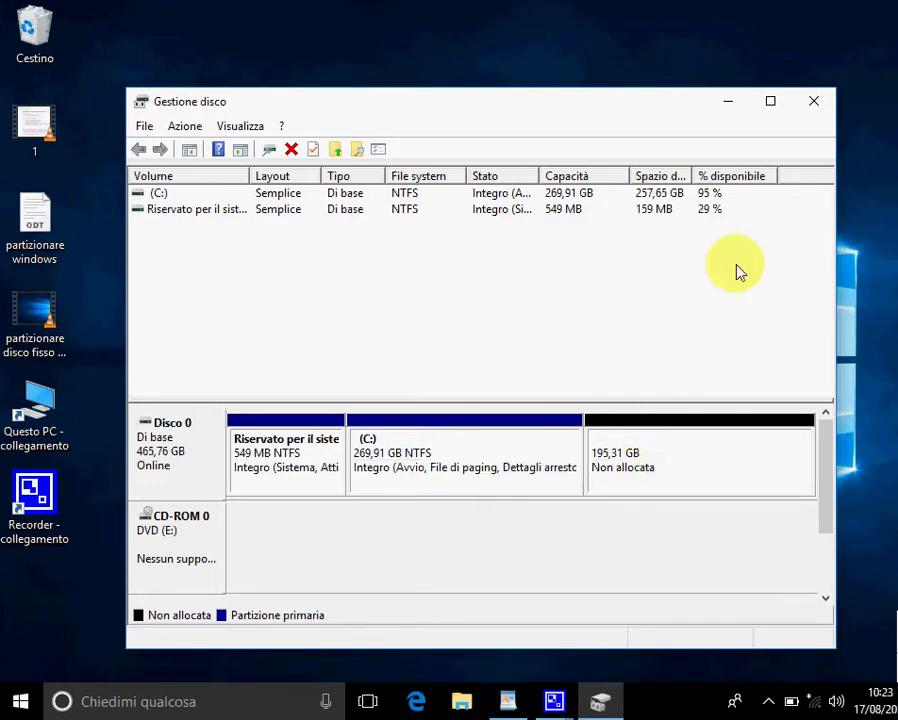
Close Disk Management and check the size and free space of drive C: in Questo PC.
left_click(813, 102)
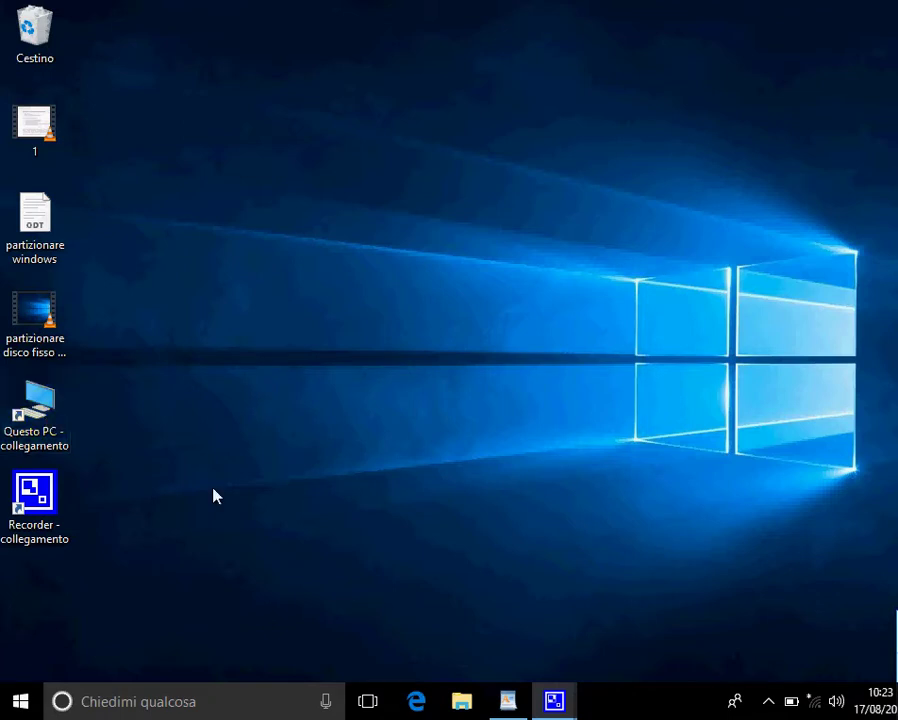
double_click(66, 396)
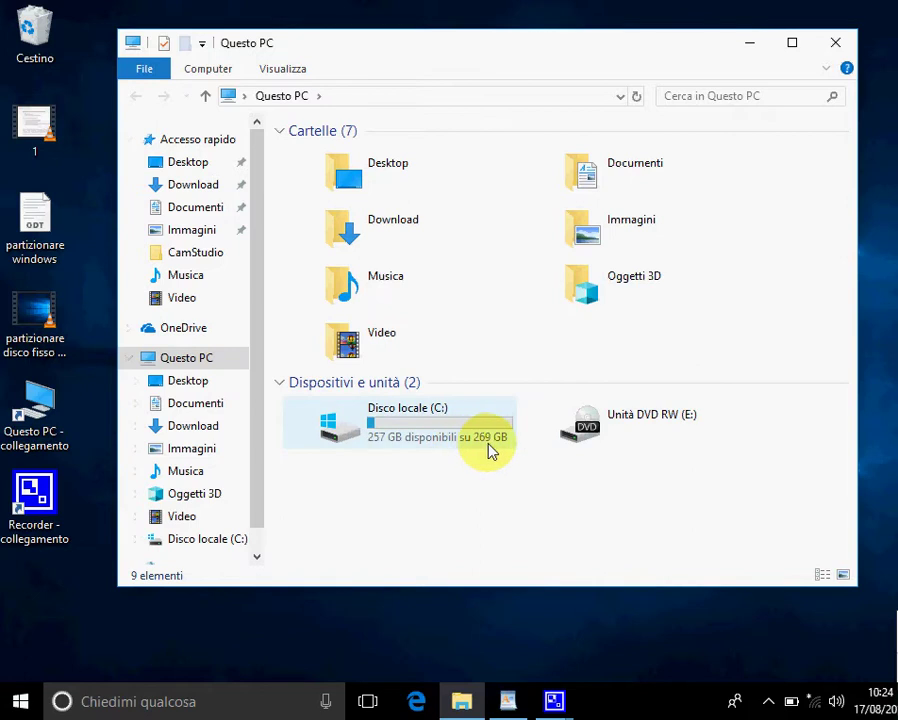
mouse_move(498, 450)
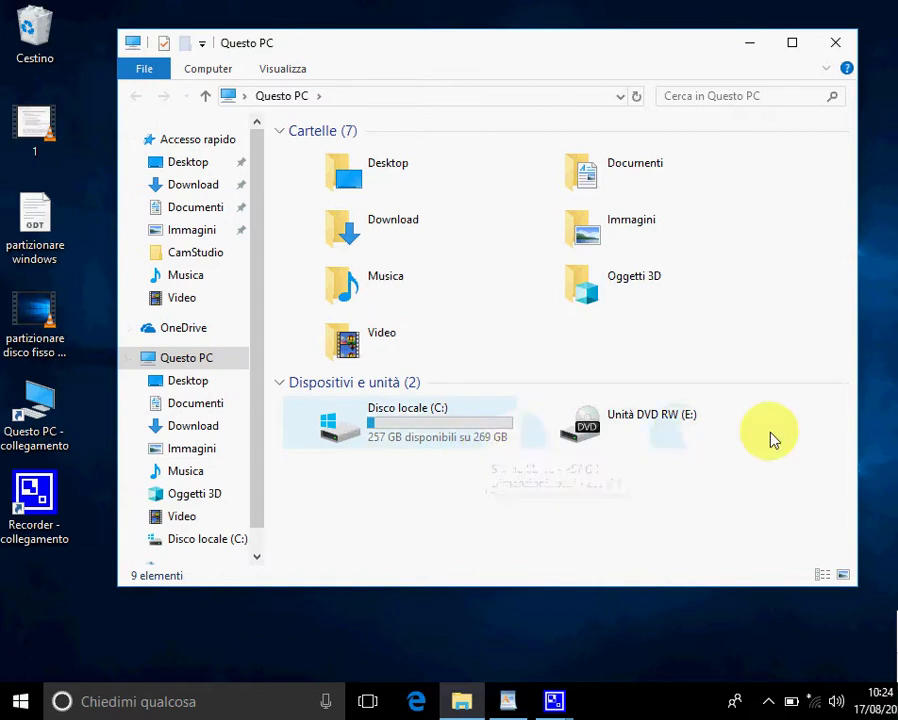